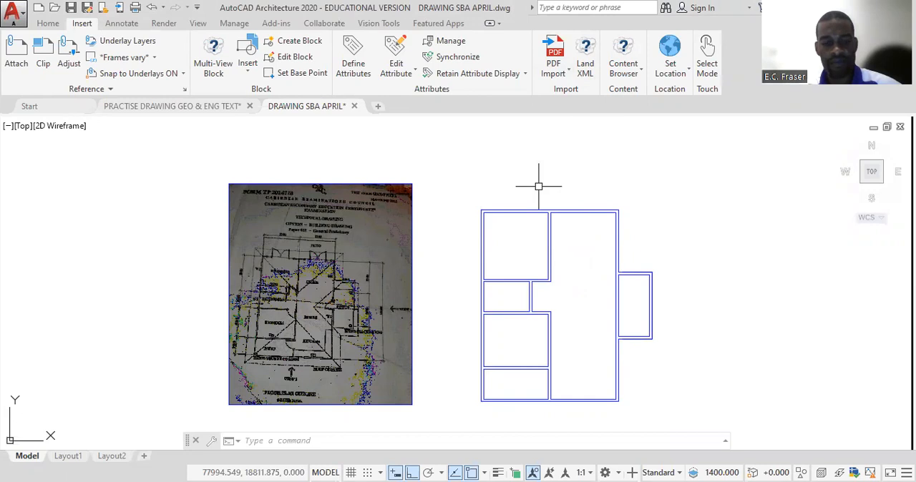
- Modify the Standard dimension style so extension lines extend 100 beyond the dimension lines and start 300 from the origin
{"action": "type", "text": "D"}
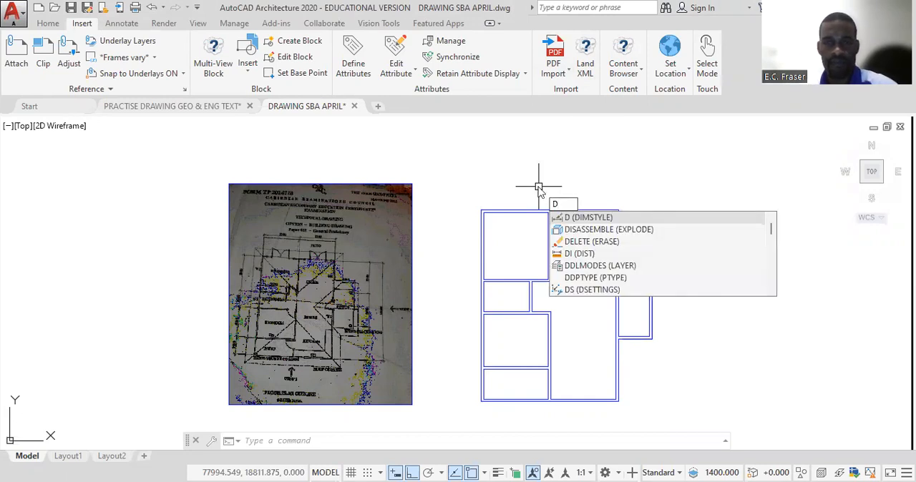
{"action": "key", "text": "Return"}
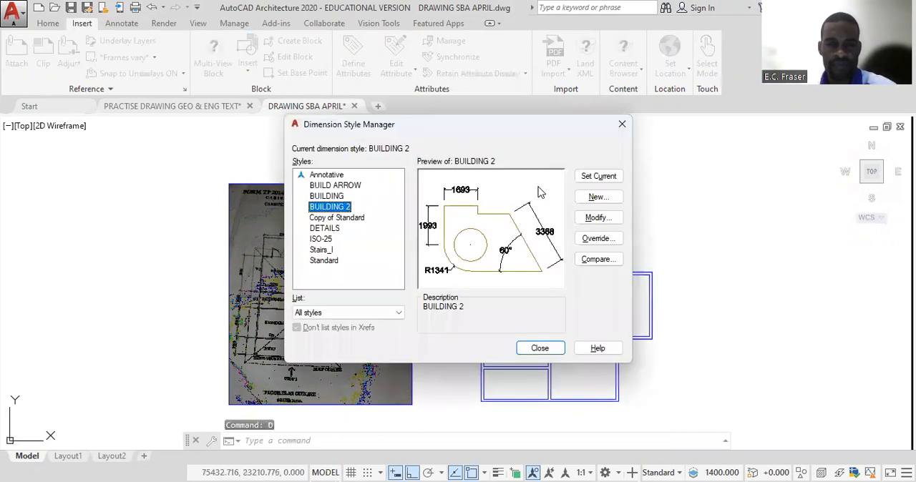
{"action": "left_click", "coordinate": [326, 262]}
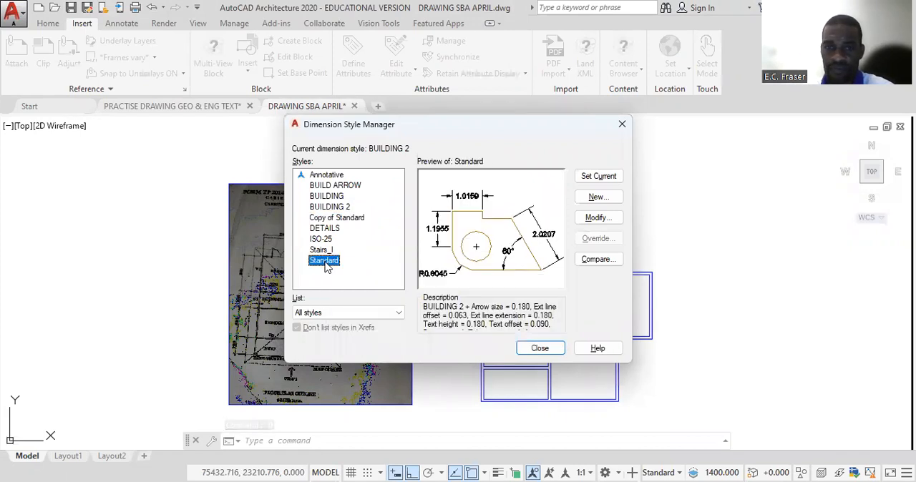
{"action": "left_click", "coordinate": [598, 218]}
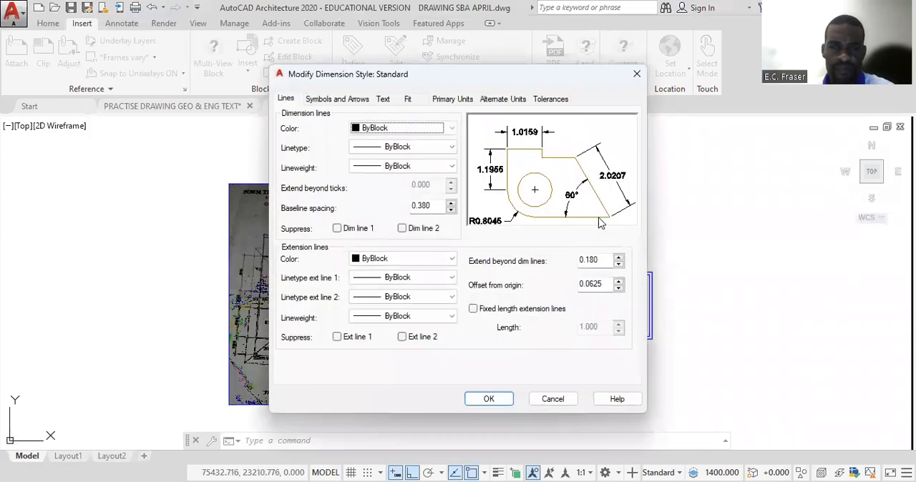
{"action": "left_click", "coordinate": [289, 104]}
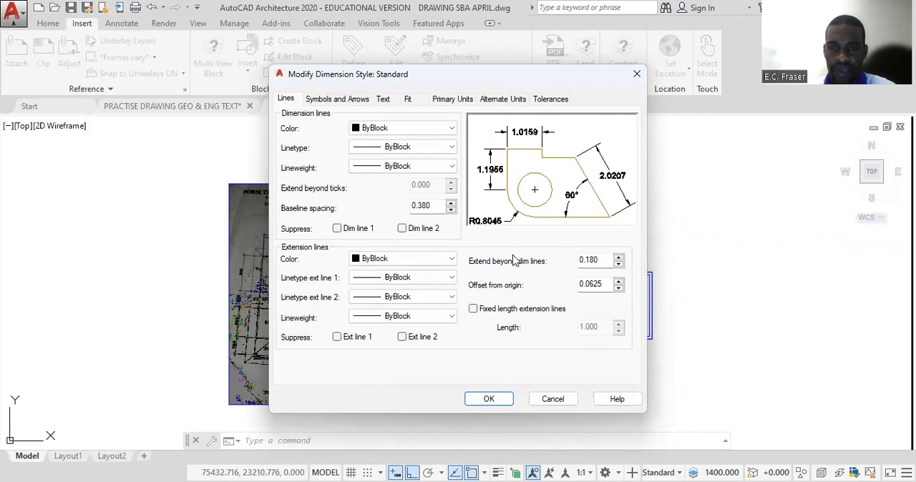
{"action": "left_click_drag", "start_coordinate": [607, 261], "coordinate": [579, 262]}
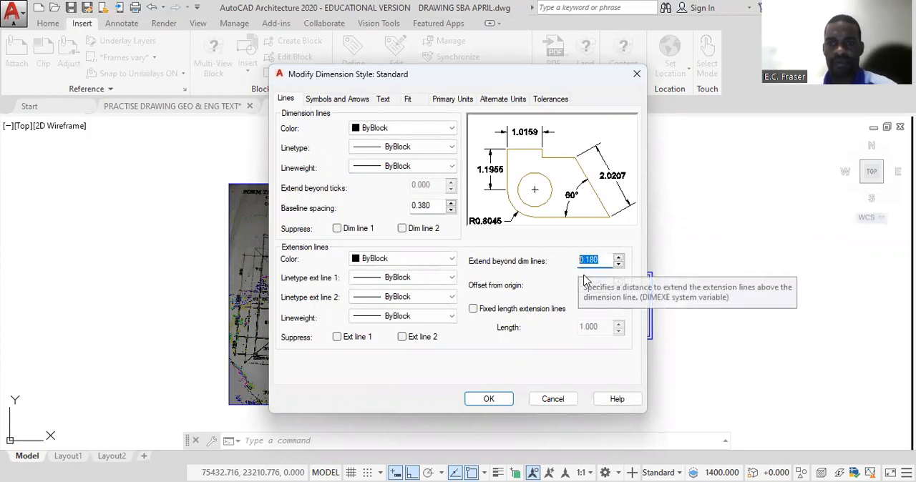
{"action": "type", "text": "100"}
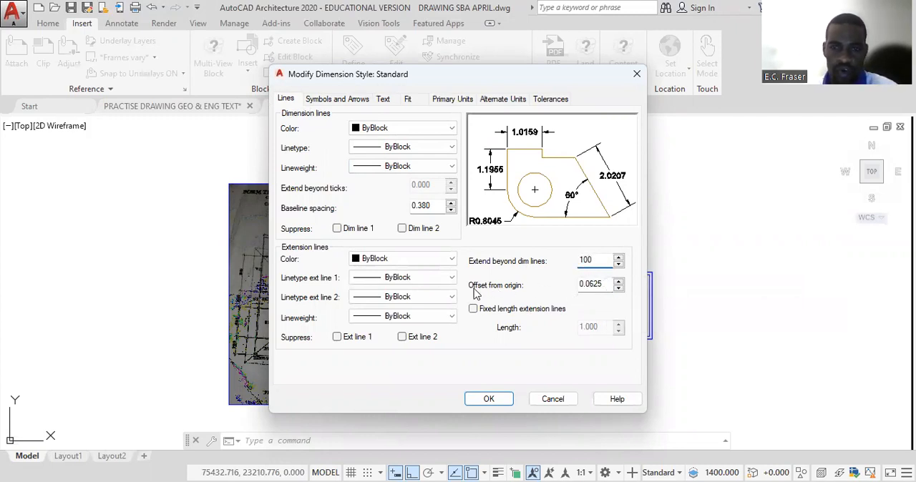
{"action": "left_click", "coordinate": [603, 285]}
{"action": "double_click", "coordinate": [603, 286]}
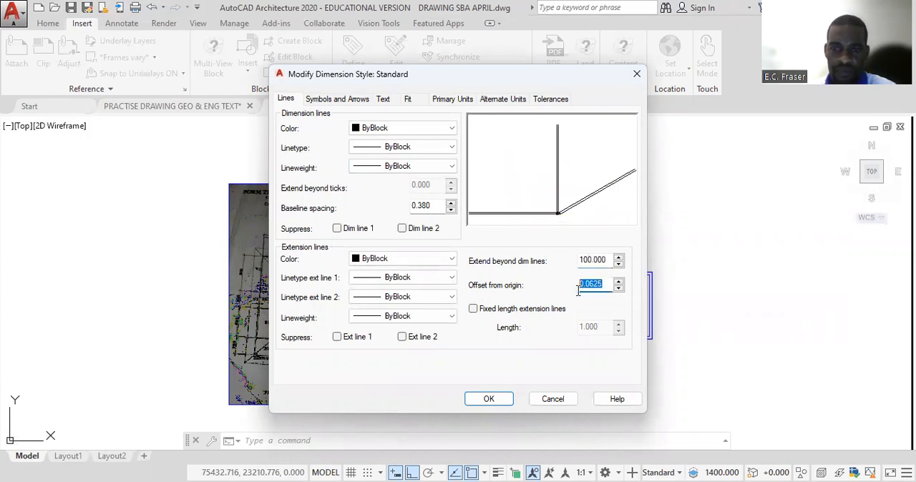
{"action": "type", "text": "200"}
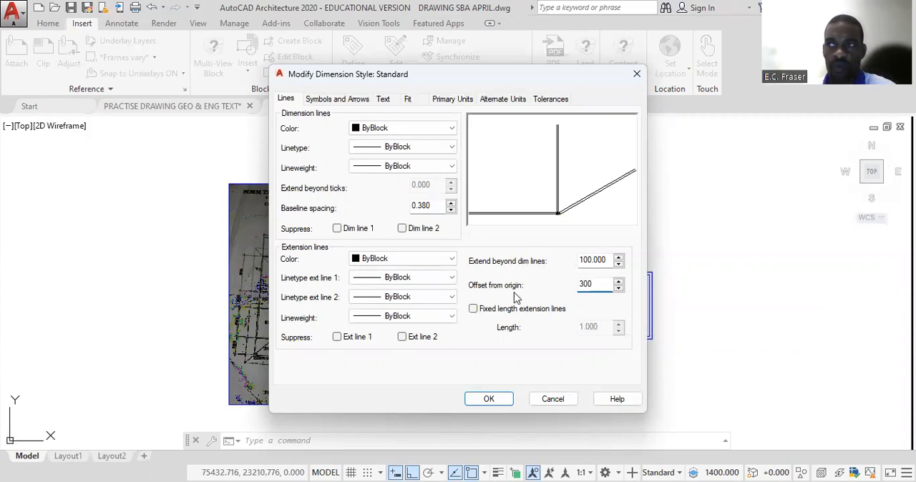
- Set the style's first and second arrowheads to Architectural tick with an arrow size of 150
{"action": "left_click", "coordinate": [323, 102]}
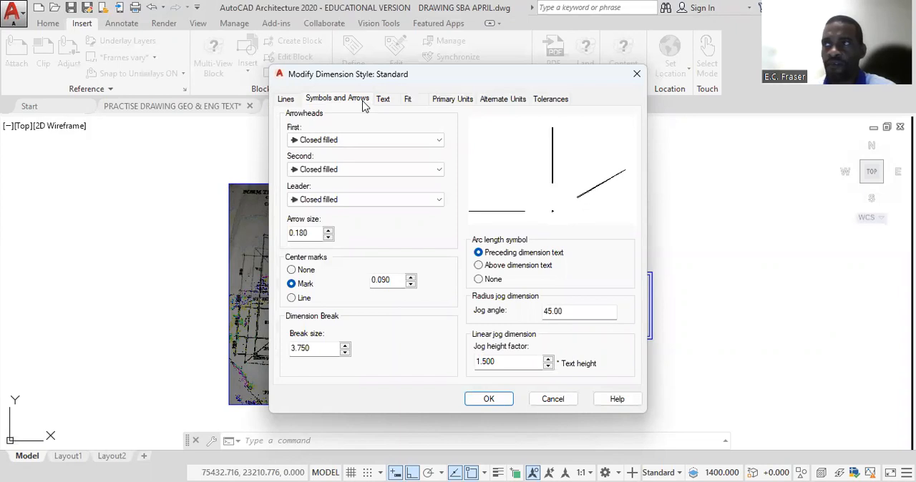
{"action": "left_click", "coordinate": [439, 141]}
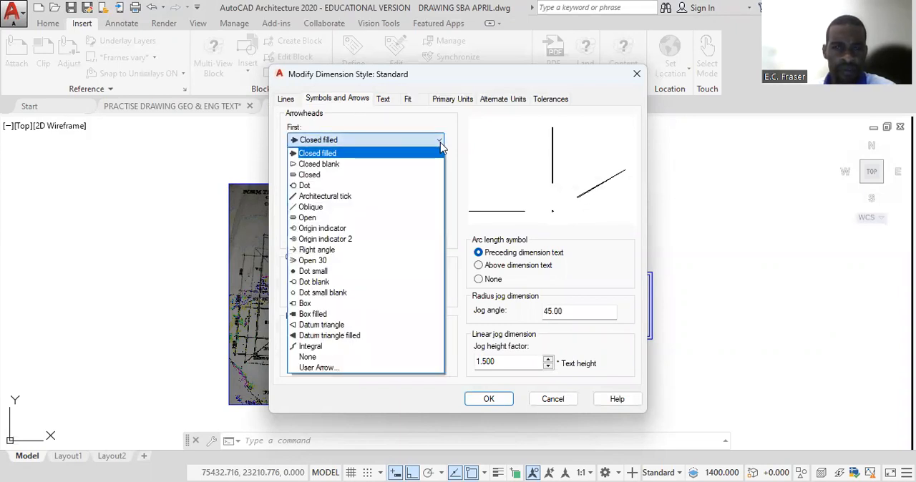
{"action": "left_click", "coordinate": [355, 197]}
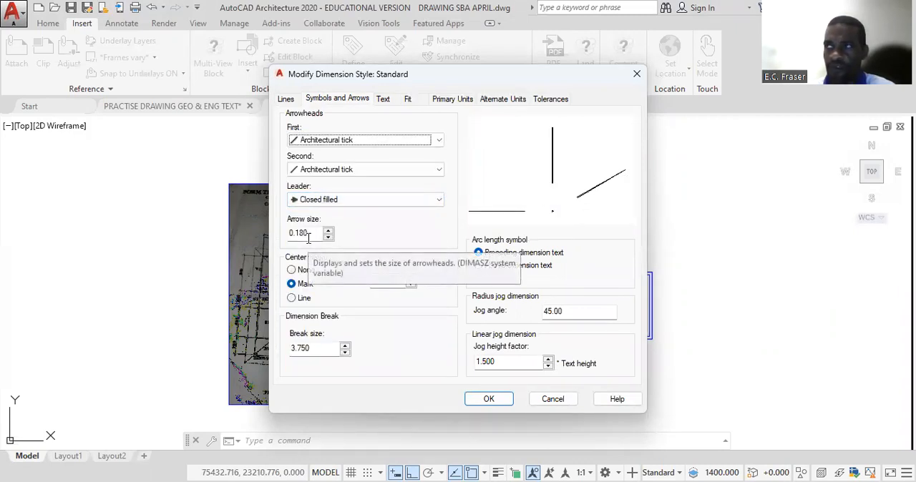
{"action": "left_click_drag", "start_coordinate": [308, 233], "coordinate": [289, 234]}
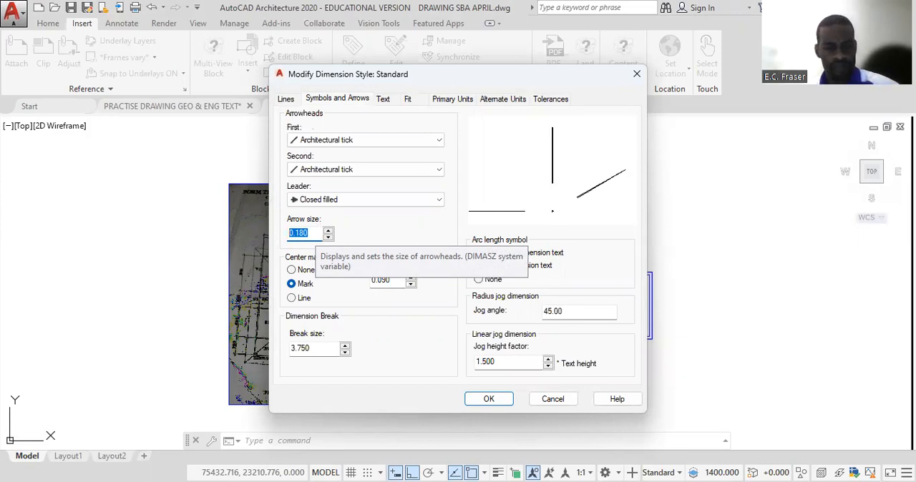
{"action": "type", "text": "150"}
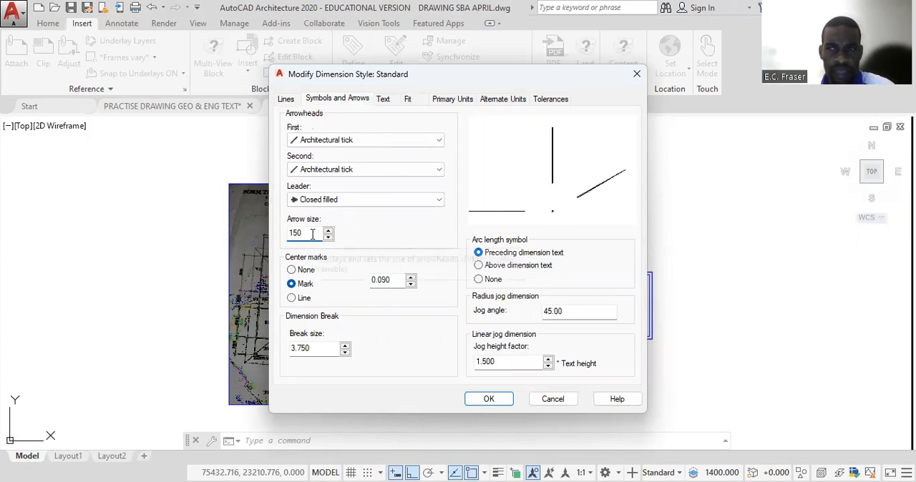
- Set the style's dimension text height to 150 and its linear dimension precision to 0
{"action": "left_click", "coordinate": [385, 104]}
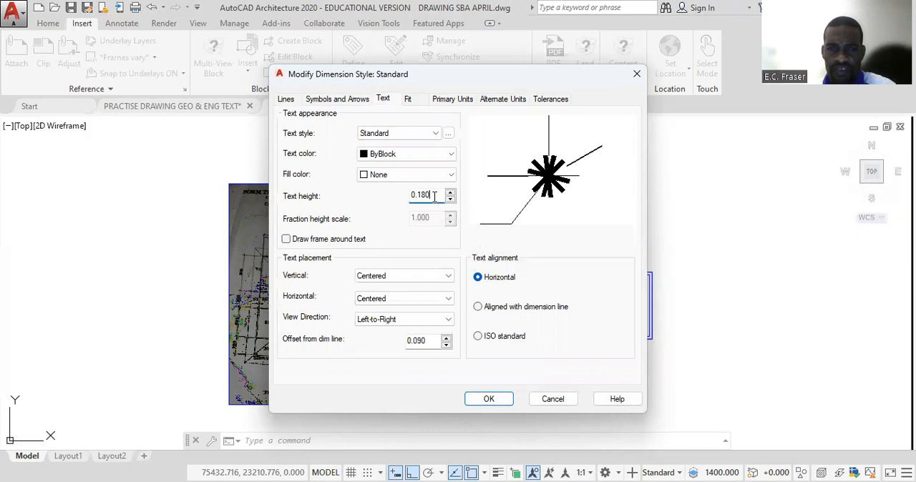
{"action": "left_click_drag", "start_coordinate": [433, 195], "coordinate": [412, 197]}
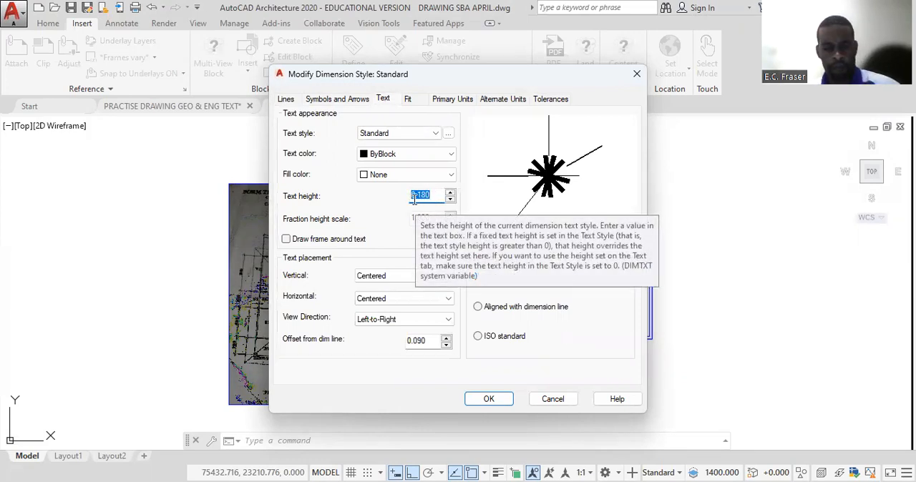
{"action": "type", "text": "150"}
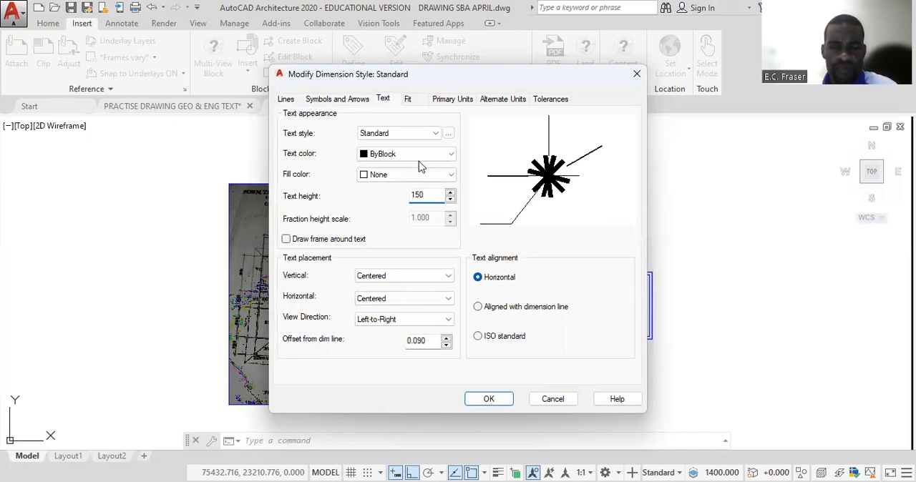
{"action": "left_click", "coordinate": [458, 100]}
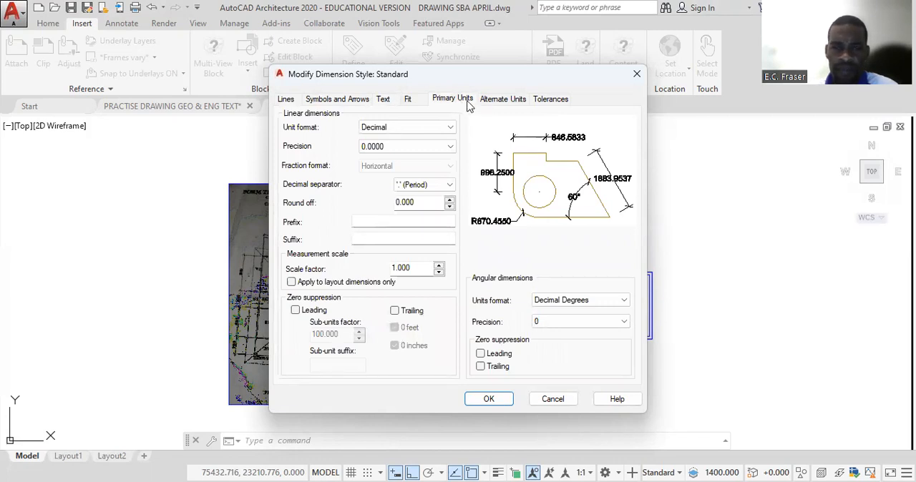
{"action": "left_click", "coordinate": [448, 147]}
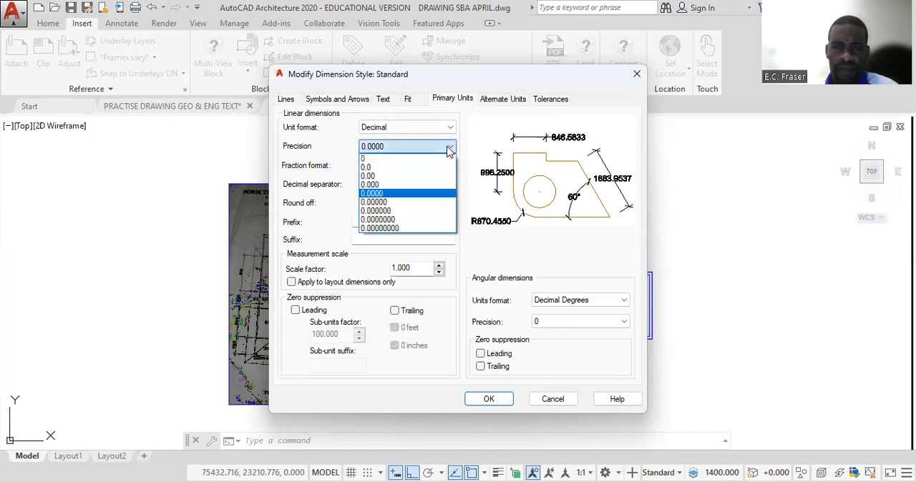
{"action": "left_click", "coordinate": [425, 159]}
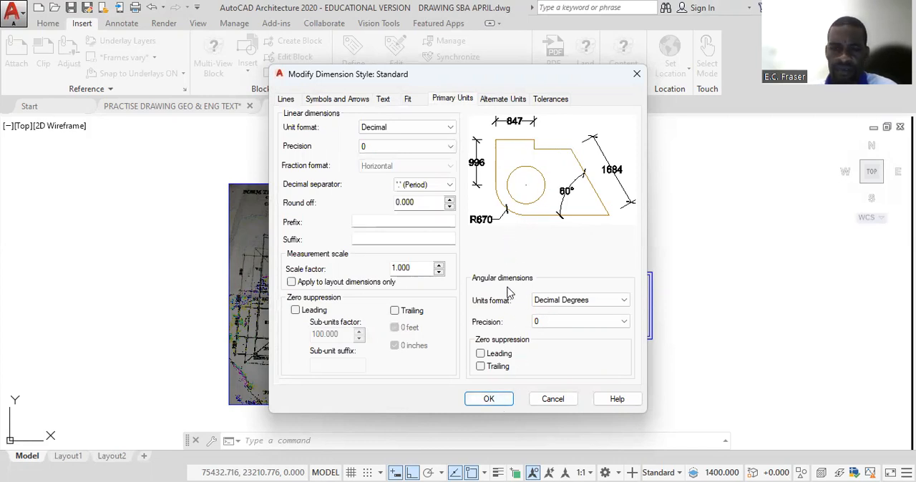
- Accept the style changes and make Standard the current dimension style
{"action": "left_click", "coordinate": [489, 398]}
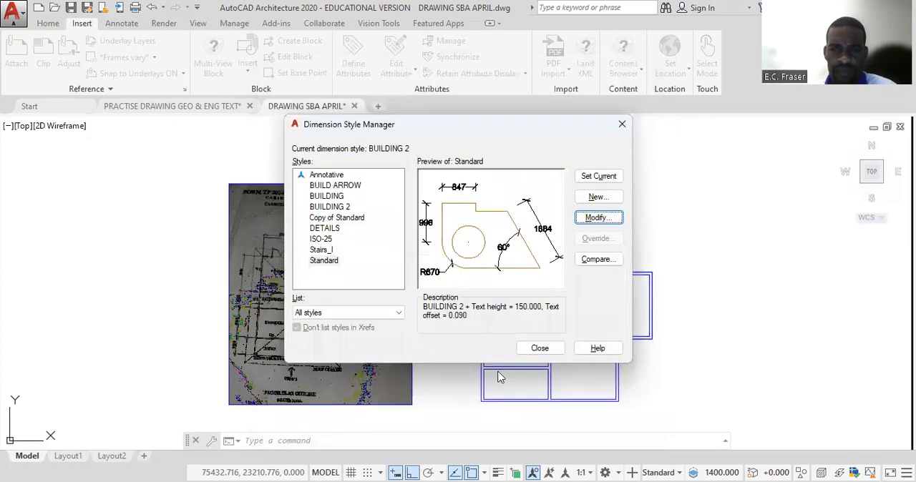
{"action": "left_click", "coordinate": [605, 180]}
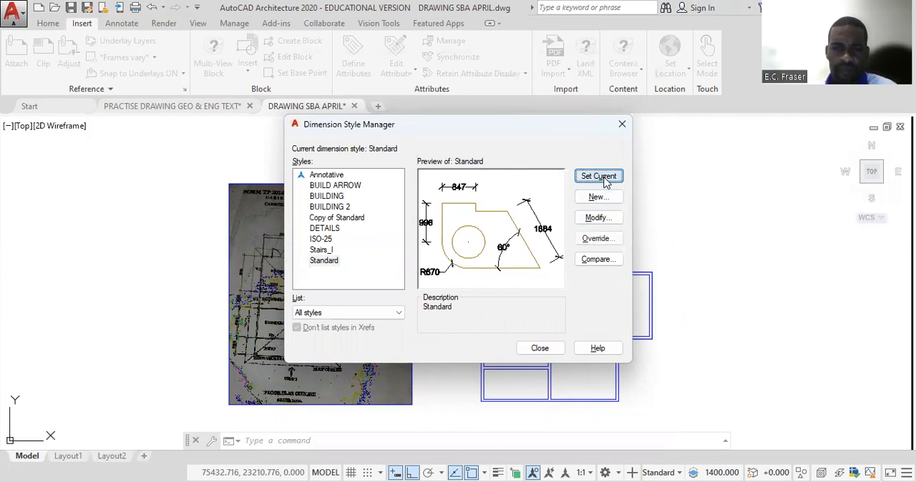
{"action": "left_click", "coordinate": [541, 351]}
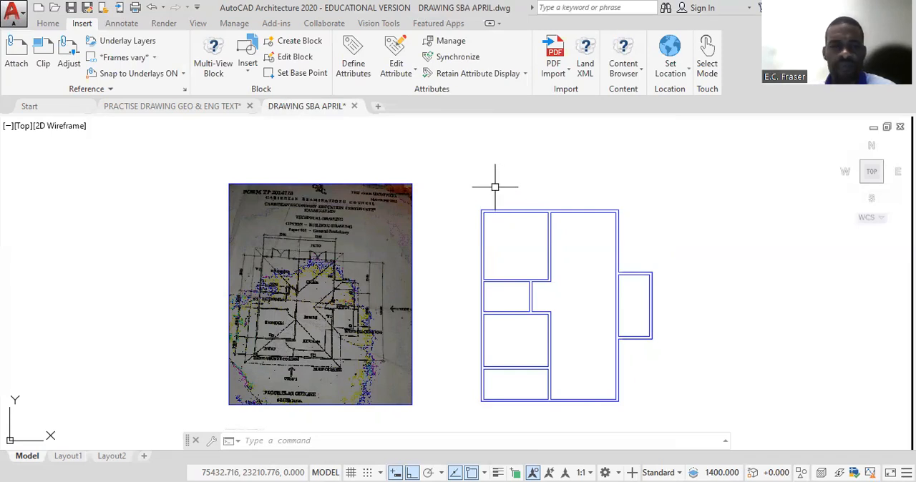
{"action": "left_click", "coordinate": [122, 23]}
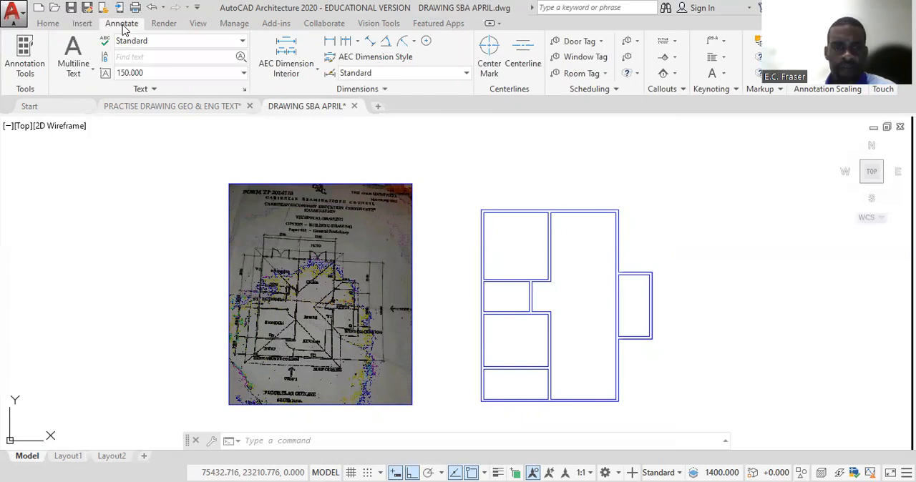
{"action": "left_click", "coordinate": [329, 41]}
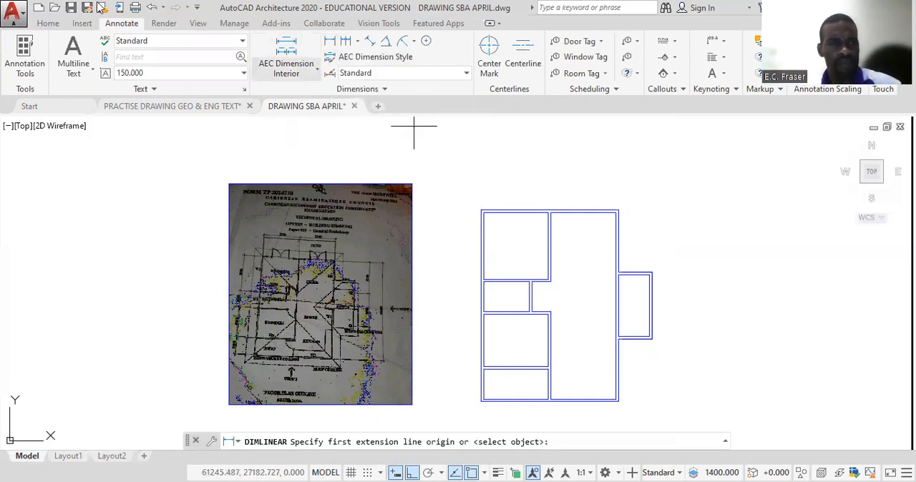
{"action": "left_click", "coordinate": [50, 23]}
{"action": "key", "text": "Escape"}
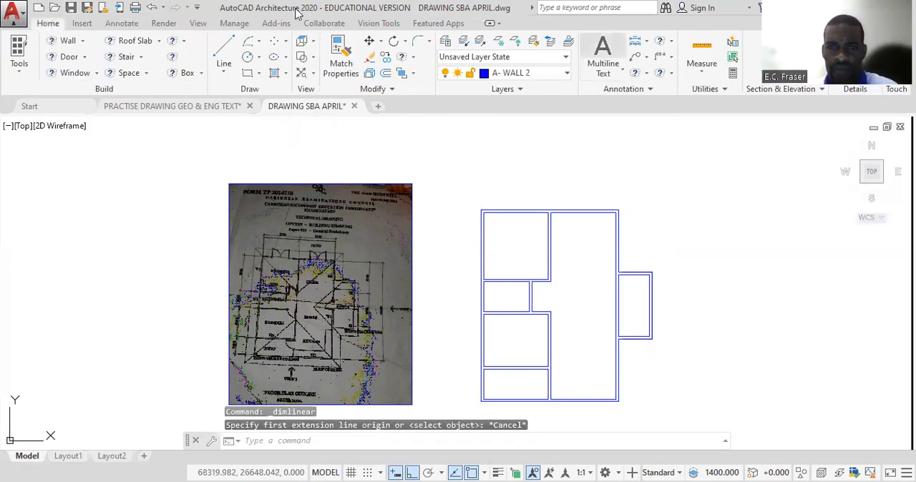
- Try to make layer 0 the current layer
{"action": "left_click", "coordinate": [566, 73]}
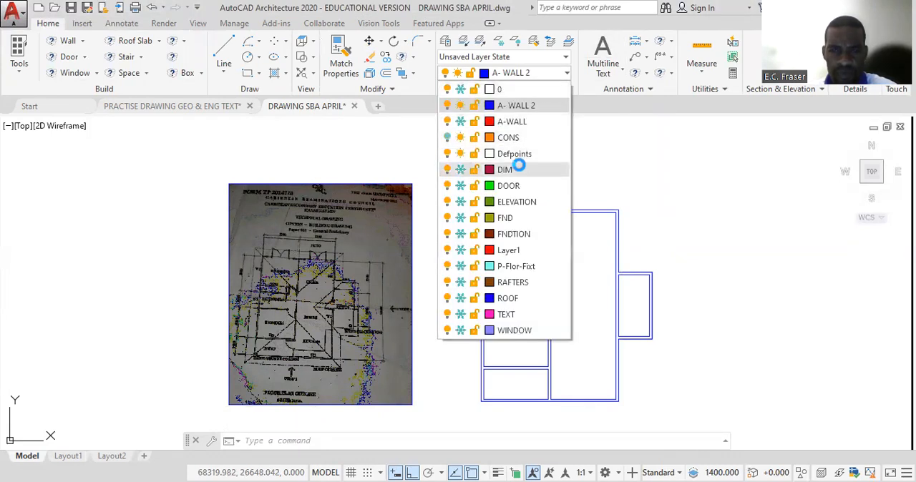
{"action": "left_click", "coordinate": [526, 86]}
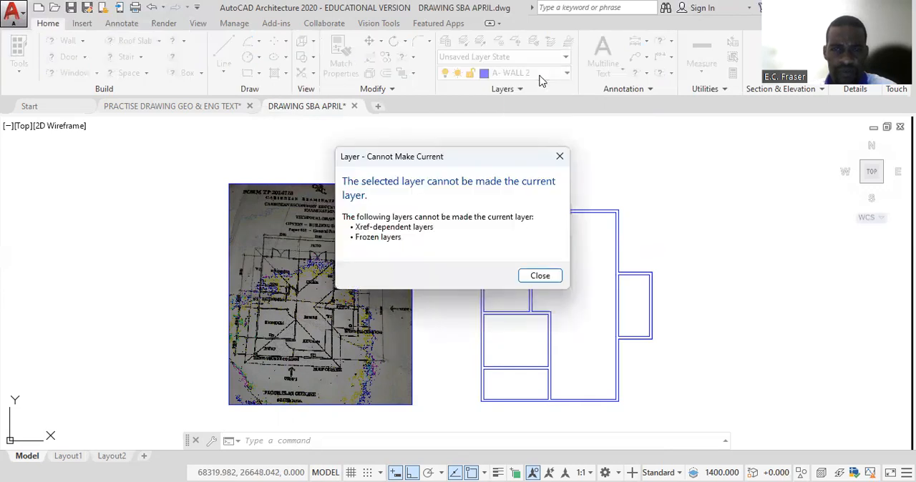
{"action": "left_click", "coordinate": [538, 275]}
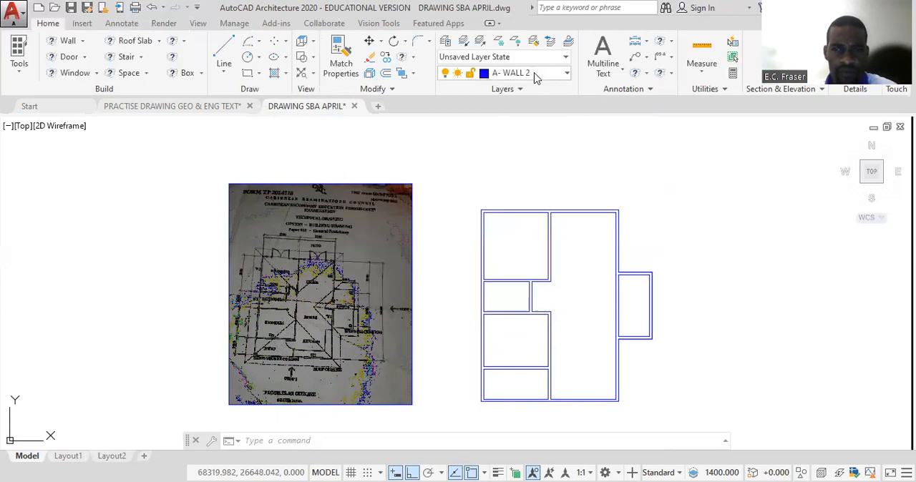
- Thaw the DIM layer and make it the current layer
{"action": "left_click", "coordinate": [535, 73]}
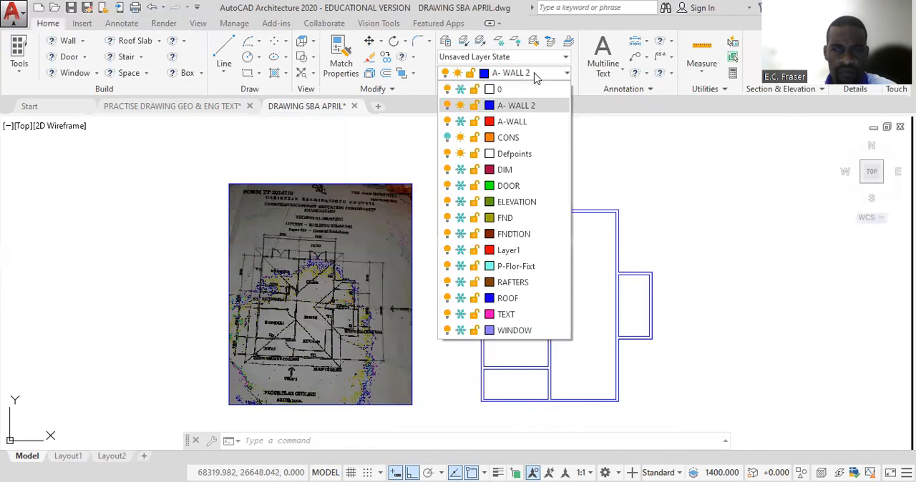
{"action": "left_click", "coordinate": [460, 170]}
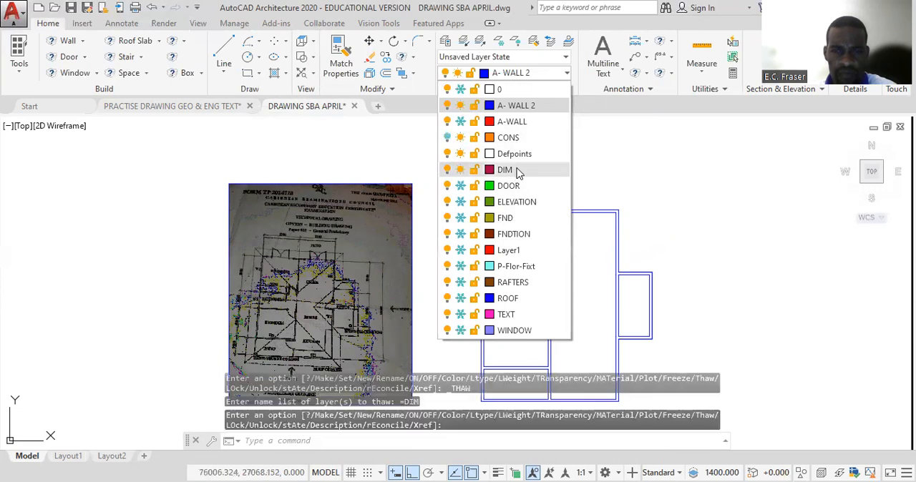
{"action": "left_click", "coordinate": [505, 169]}
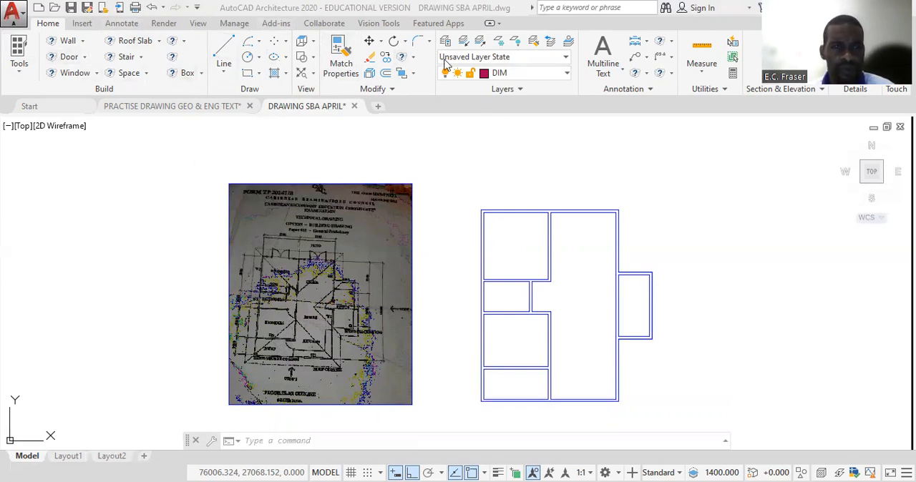
- Add a horizontal linear dimension above the plan for the inside width of the upper-left room
{"action": "left_click", "coordinate": [132, 24]}
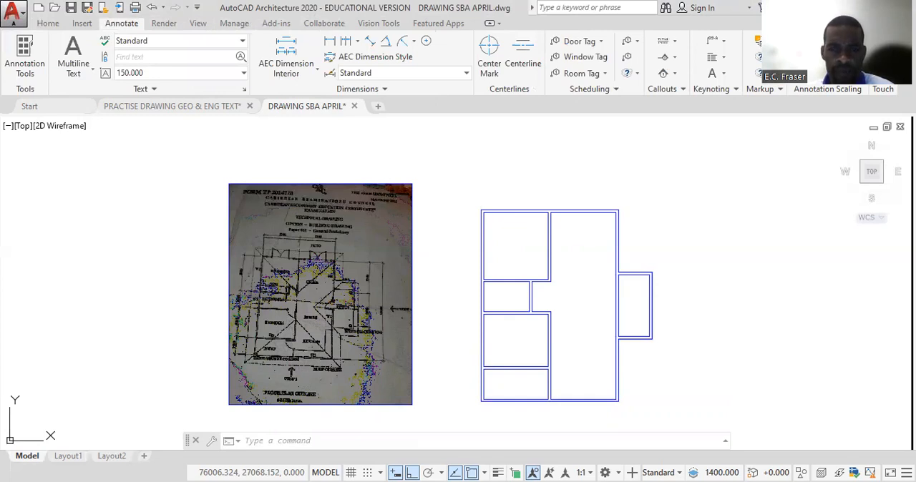
{"action": "middle_click_drag", "start_coordinate": [588, 245], "coordinate": [582, 205]}
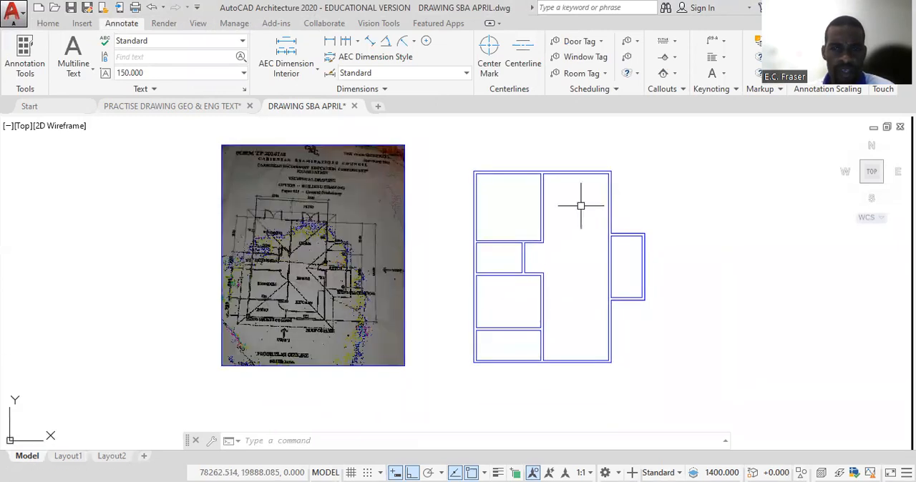
{"action": "left_click", "coordinate": [329, 42]}
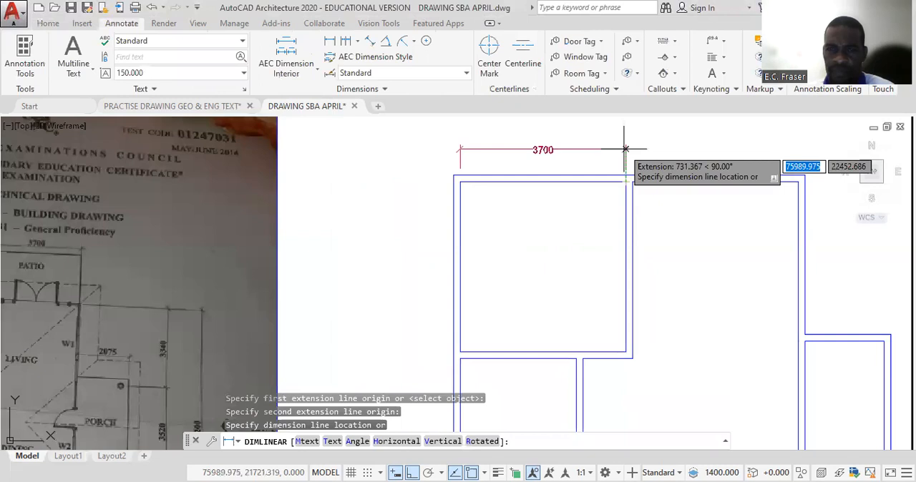
{"action": "left_click", "coordinate": [624, 149]}
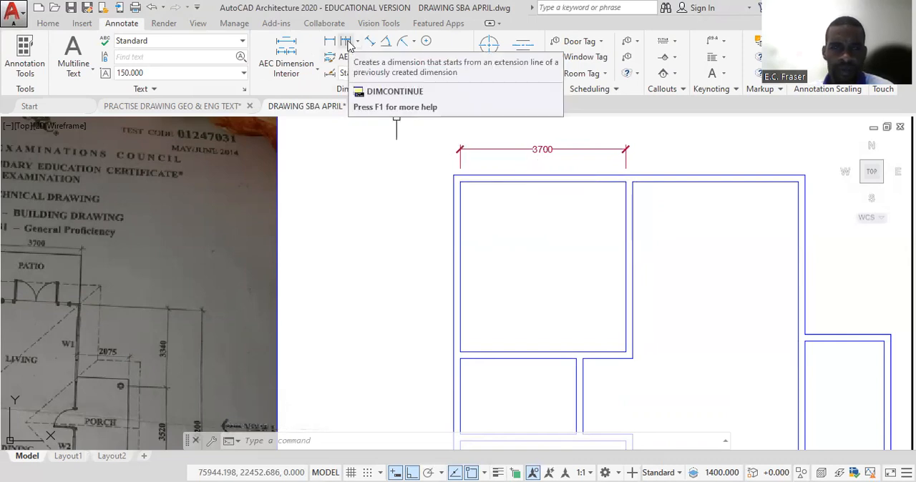
- Continue the dimension chain above the plan across the partition wall and the large right-hand room's inside width
{"action": "left_click", "coordinate": [348, 45]}
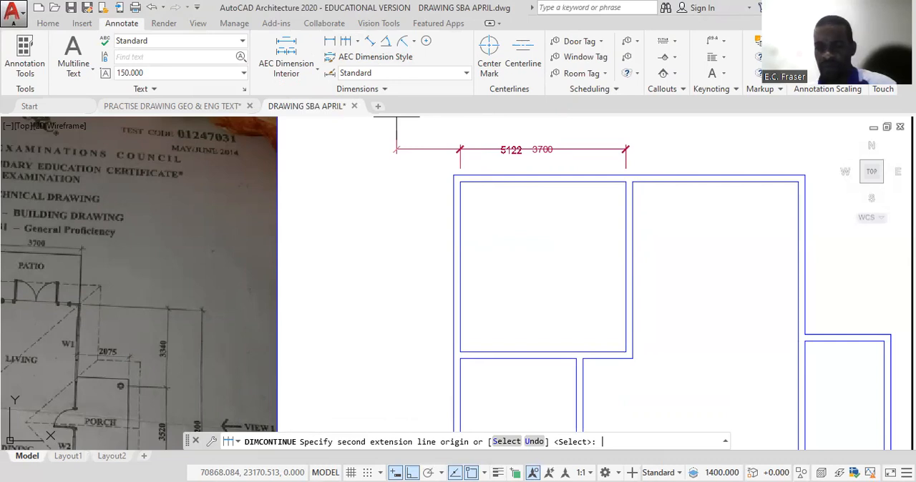
{"action": "left_click", "coordinate": [633, 182]}
{"action": "left_click", "coordinate": [799, 182]}
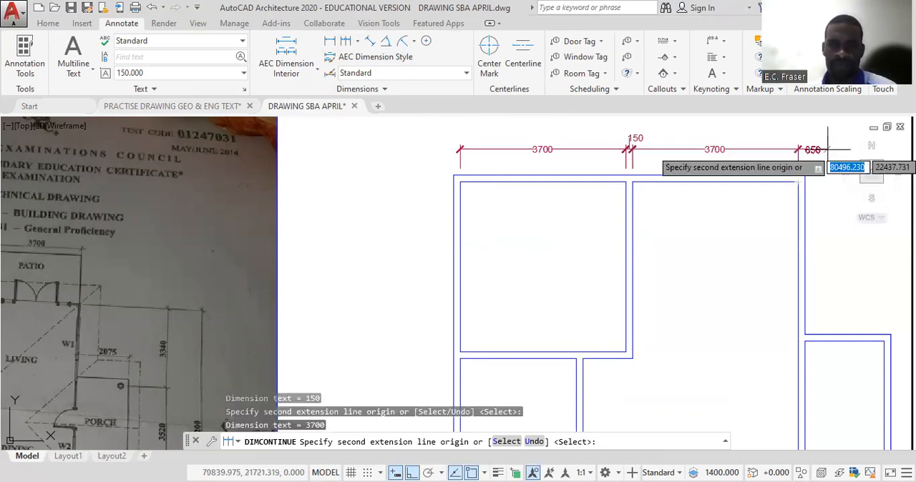
{"action": "key", "text": "Return"}
{"action": "key", "text": "Escape"}
{"action": "scroll", "coordinate": [517, 245], "scroll_direction": "down", "scroll_amount": 2}
{"action": "mouse_move", "coordinate": [530, 260]}
{"action": "middle_mouse_down"}
{"action": "mouse_move", "coordinate": [522, 186]}
{"action": "mouse_move", "coordinate": [575, 201]}
{"action": "middle_mouse_up"}
{"action": "scroll", "coordinate": [527, 198], "scroll_direction": "down", "scroll_amount": 2}
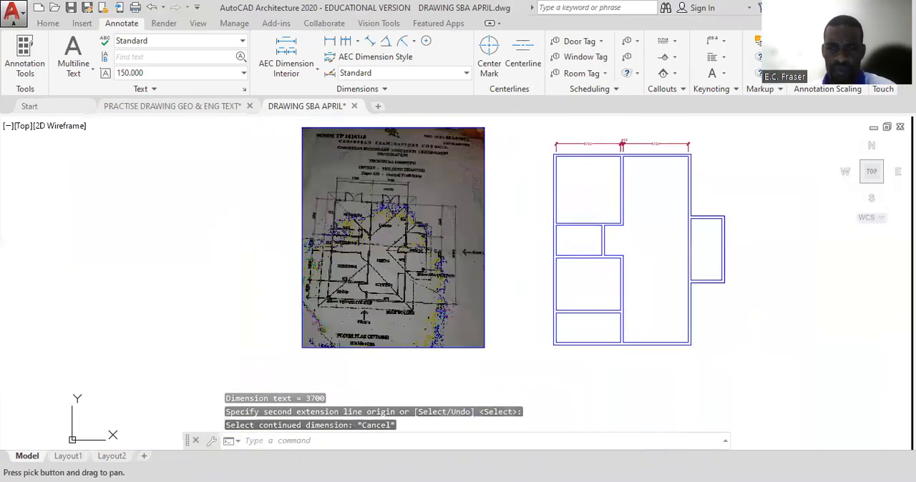
- Add a vertical linear dimension outside the plan's left wall for the upper-left room's inside height
{"action": "scroll", "coordinate": [574, 200], "scroll_direction": "up", "scroll_amount": 2}
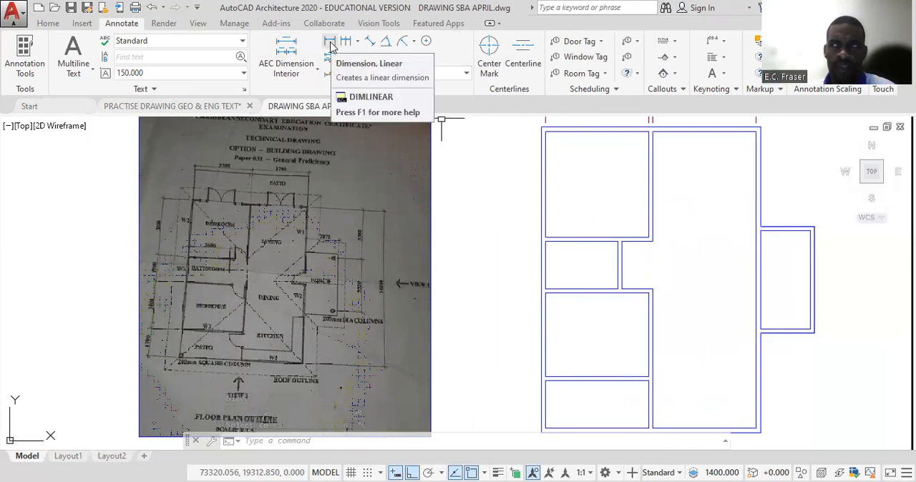
{"action": "left_click", "coordinate": [330, 45]}
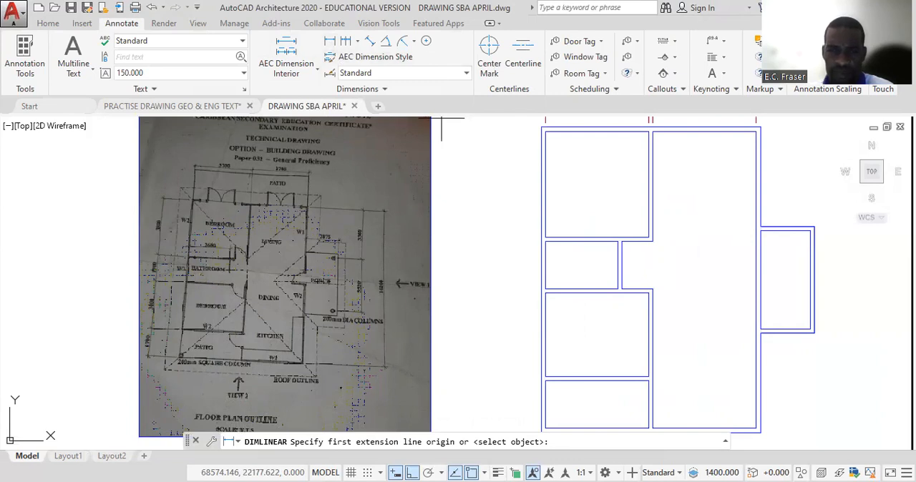
{"action": "left_click", "coordinate": [545, 131]}
{"action": "left_click", "coordinate": [545, 237]}
{"action": "scroll", "coordinate": [544, 217], "scroll_direction": "up", "scroll_amount": 3}
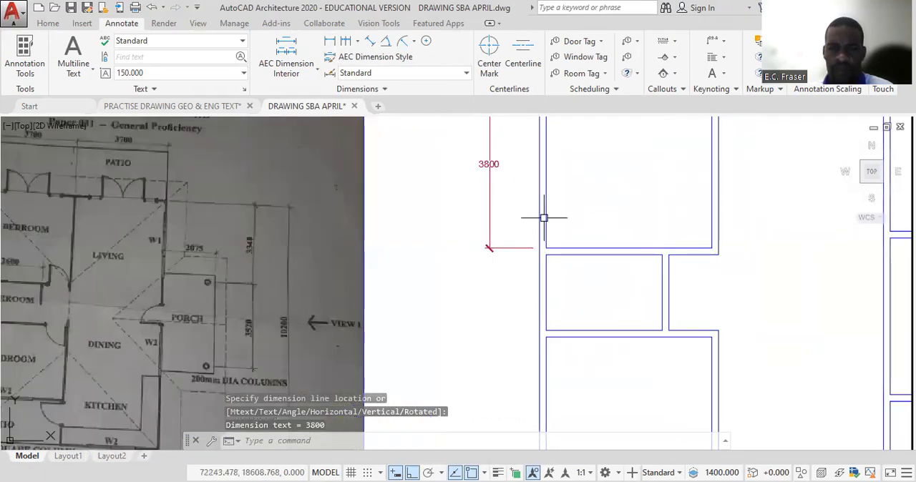
- Continue the vertical dimension chain down the plan's left side, covering each partition wall and room to the lowest room's bottom inside corner
{"action": "scroll", "coordinate": [546, 215], "scroll_direction": "down", "scroll_amount": 5}
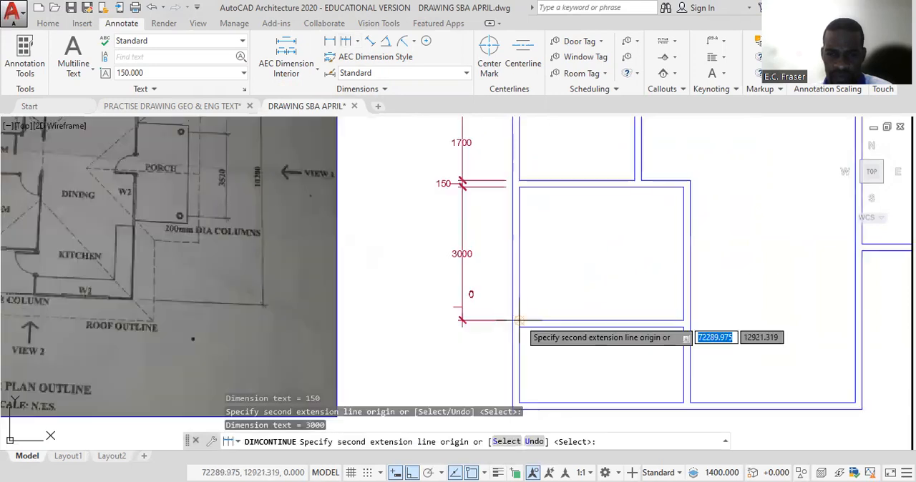
{"action": "left_click", "coordinate": [520, 327]}
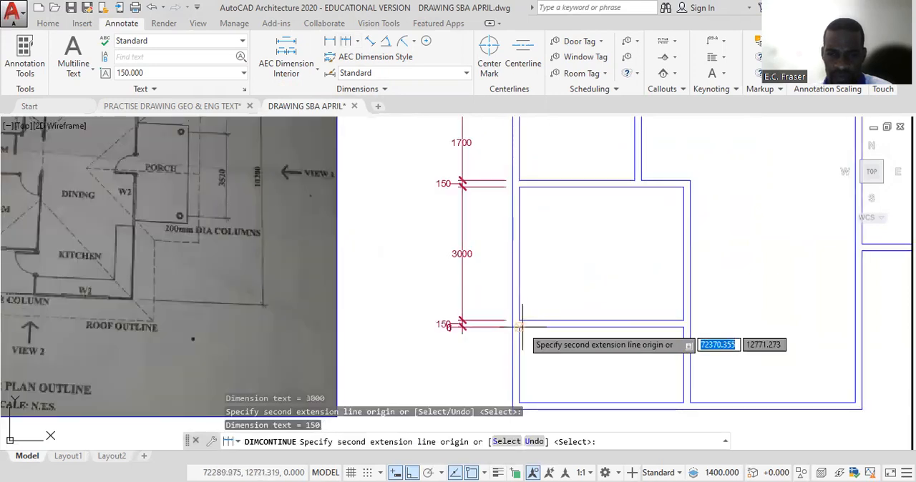
{"action": "middle_click_drag", "start_coordinate": [520, 326], "coordinate": [484, 191]}
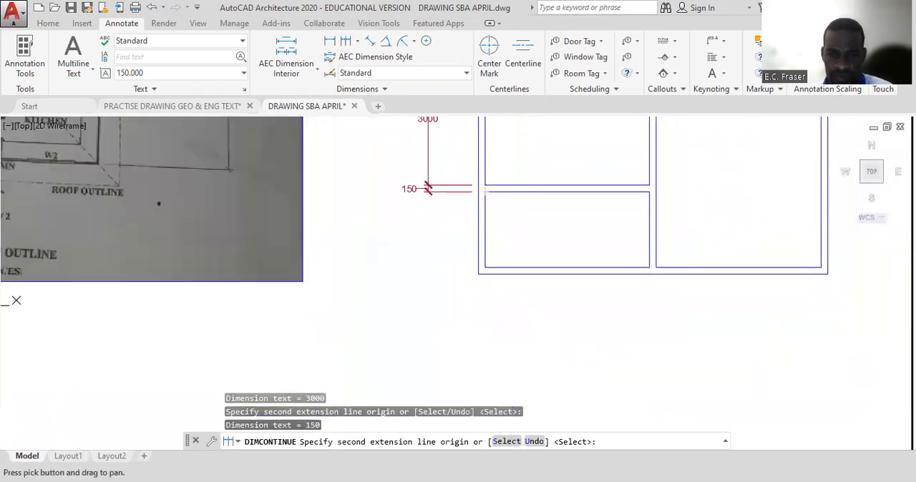
{"action": "left_click", "coordinate": [484, 268]}
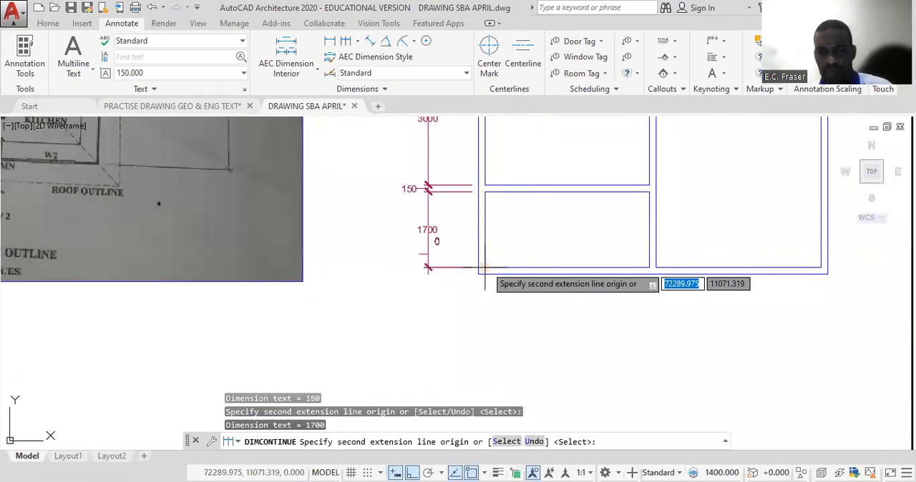
{"action": "key", "text": "Return"}
{"action": "scroll", "coordinate": [484, 268], "scroll_direction": "down", "scroll_amount": 5}
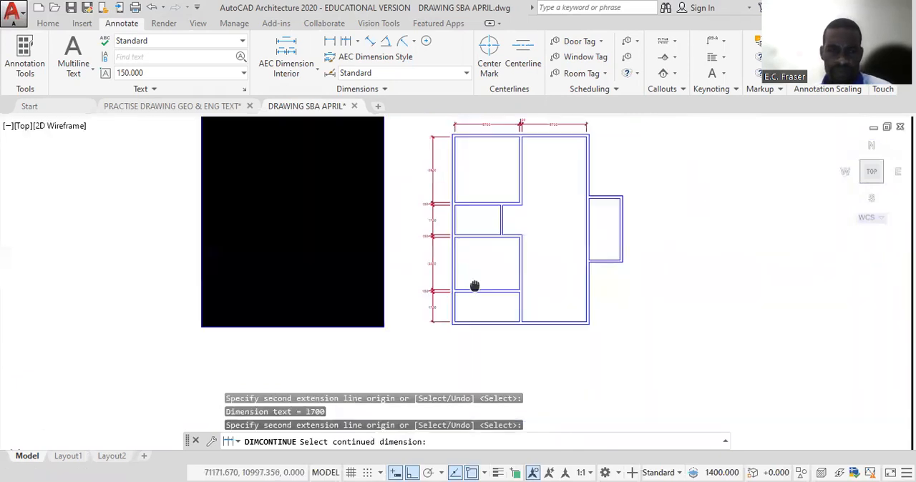
{"action": "middle_click_drag", "start_coordinate": [475, 287], "coordinate": [483, 322]}
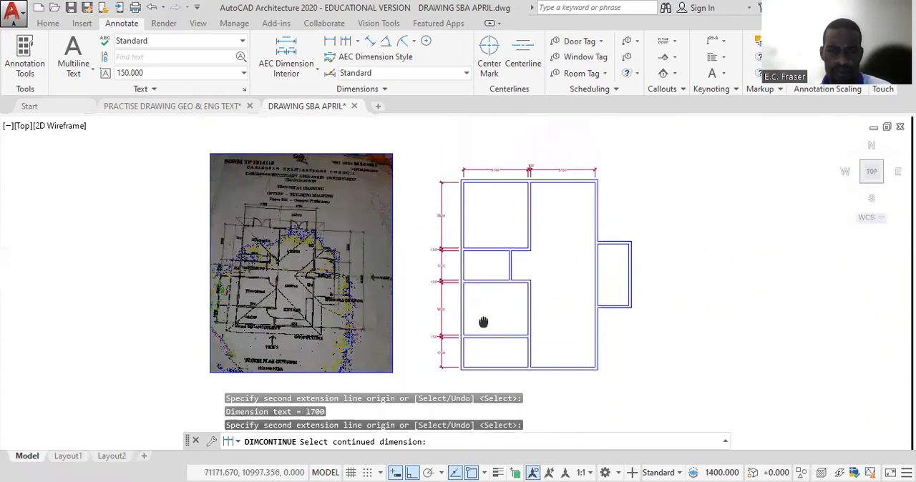
{"action": "key", "text": "Escape"}
- Delete the three partition-wall thickness dimensions from the vertical chain on the plan's left side
{"action": "scroll", "coordinate": [465, 258], "scroll_direction": "up", "scroll_amount": 4}
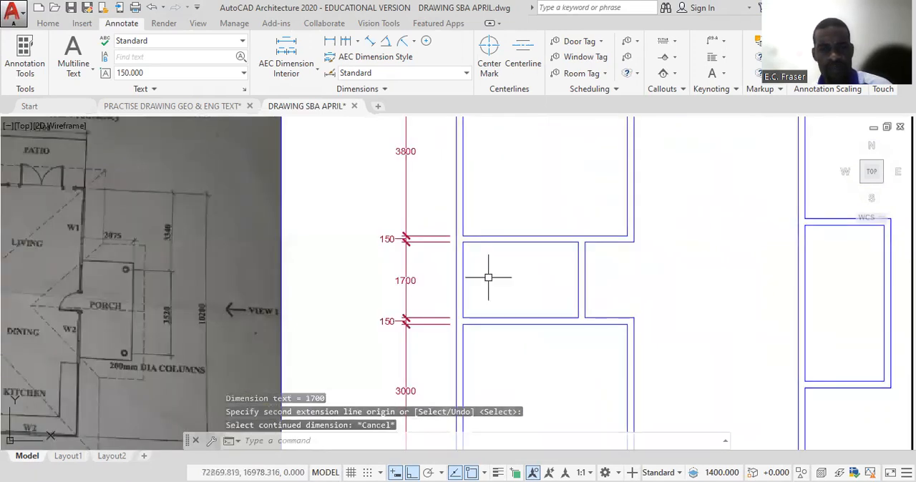
{"action": "left_click", "coordinate": [385, 240]}
{"action": "left_click", "coordinate": [390, 319]}
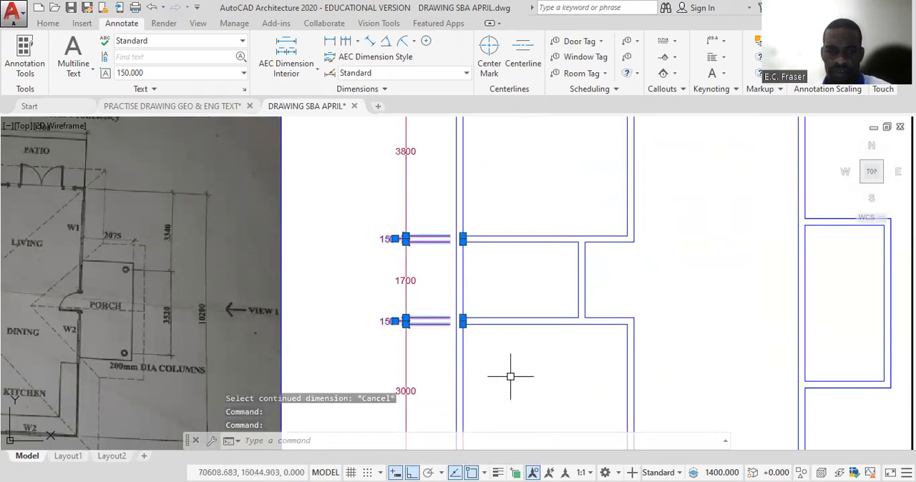
{"action": "middle_click_drag", "start_coordinate": [507, 375], "coordinate": [480, 237]}
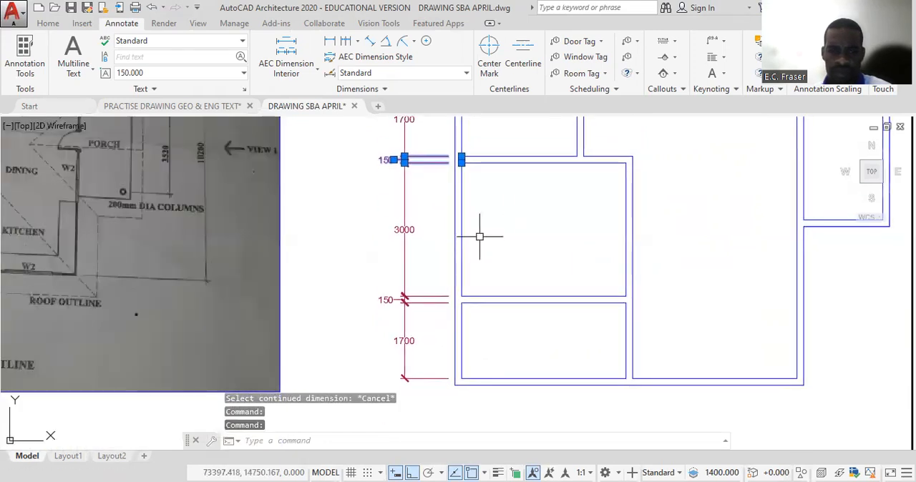
{"action": "left_click", "coordinate": [386, 299]}
{"action": "key", "text": "Delete"}
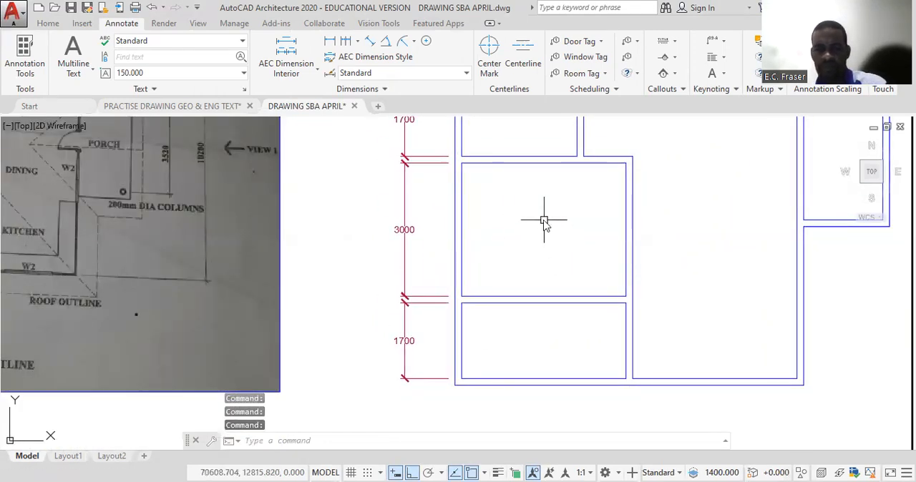
- Add a vertical linear dimension for the main building's overall outside height, placed to the right of the porch
{"action": "scroll", "coordinate": [511, 241], "scroll_direction": "down", "scroll_amount": 3}
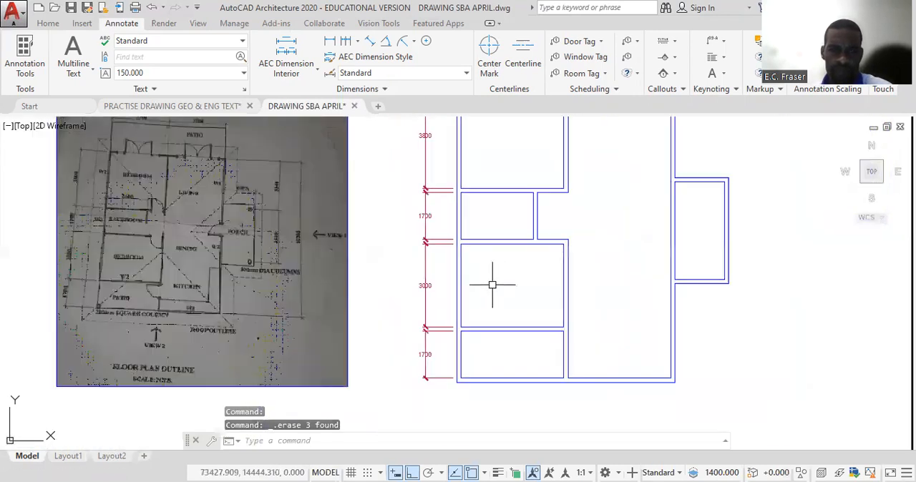
{"action": "scroll", "coordinate": [513, 299], "scroll_direction": "down", "scroll_amount": 3}
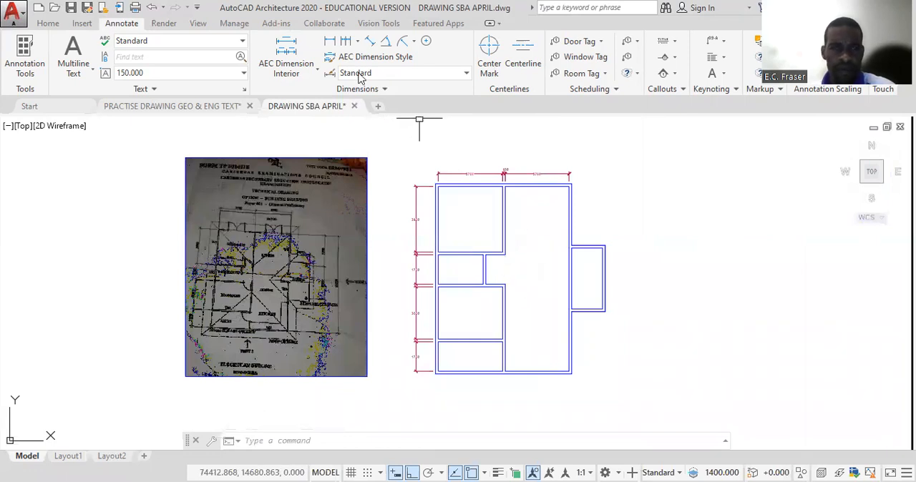
{"action": "left_click", "coordinate": [330, 40]}
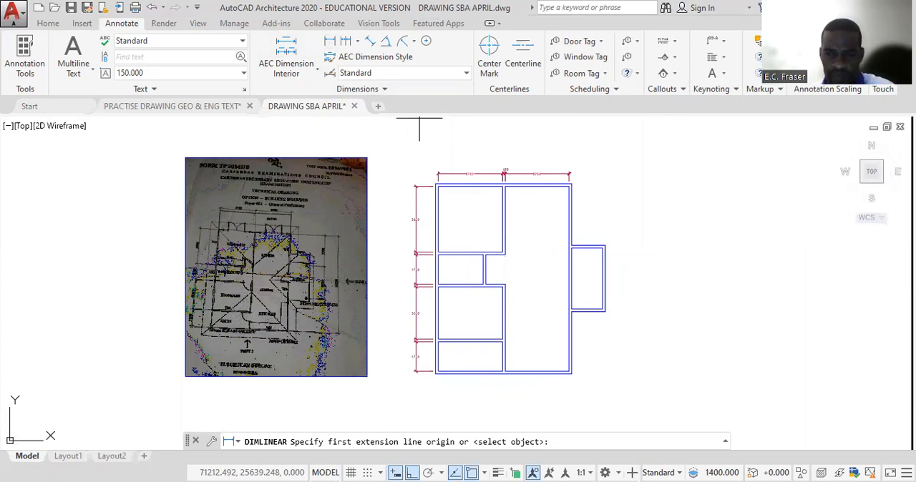
{"action": "left_click", "coordinate": [571, 184]}
{"action": "left_click", "coordinate": [571, 373]}
{"action": "left_click", "coordinate": [620, 357]}
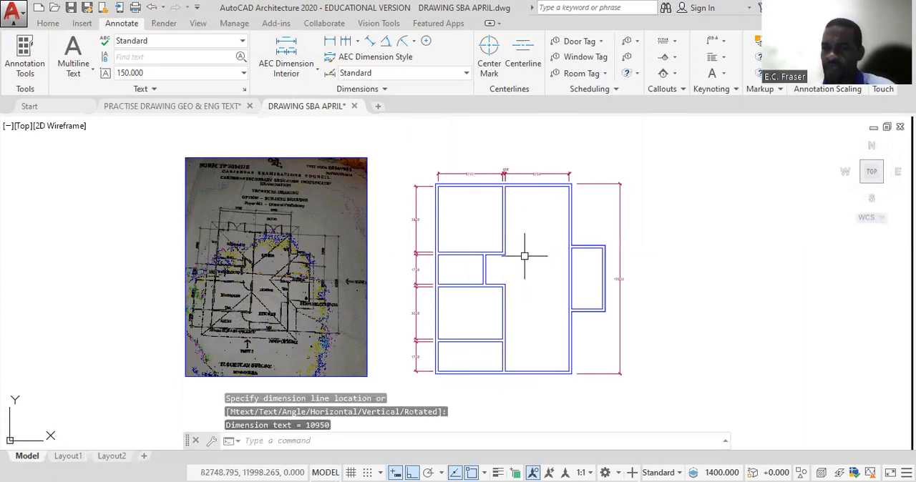